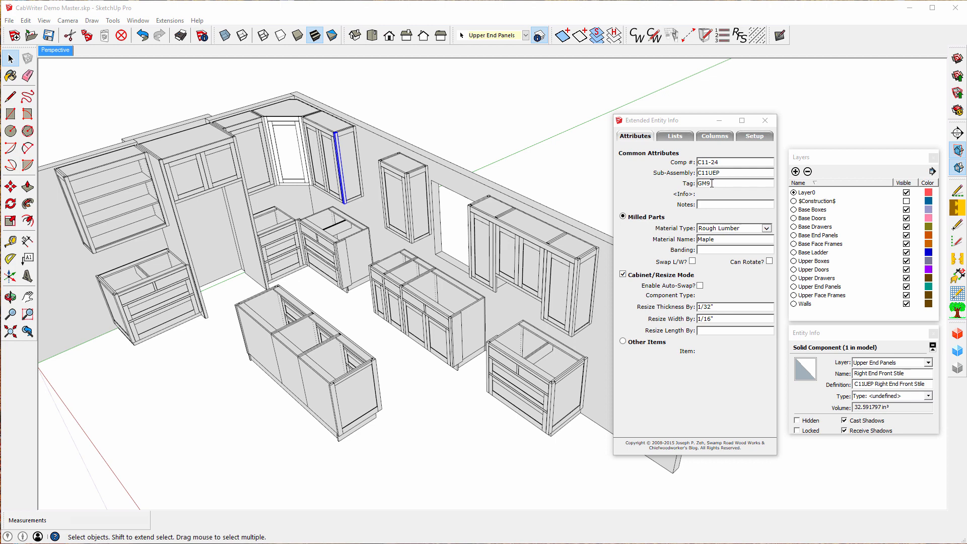
Inspect the attributes of cabinet C11's right end panel, its adjoining face frame stile and the right end front stile
click(338, 144)
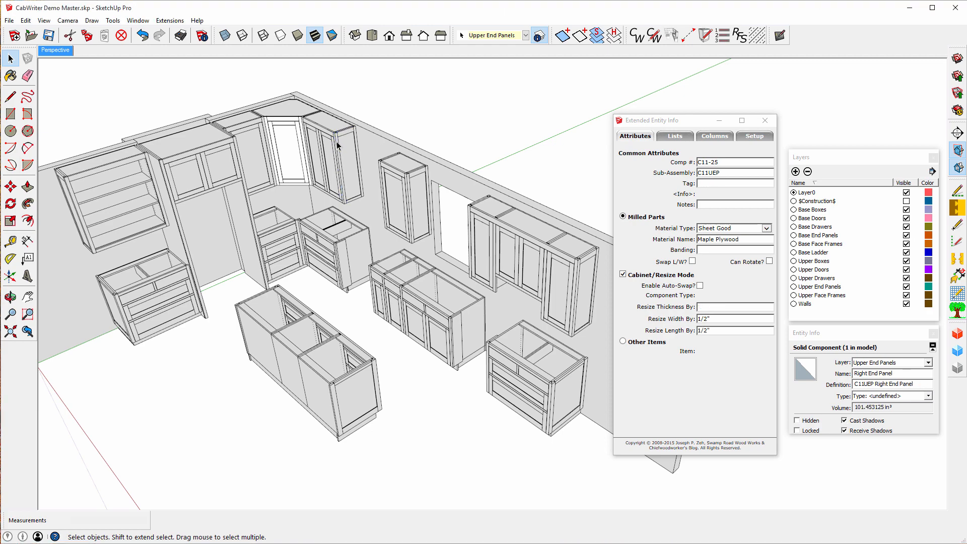
scroll(335, 161, up, 5)
scroll(333, 171, up, 3)
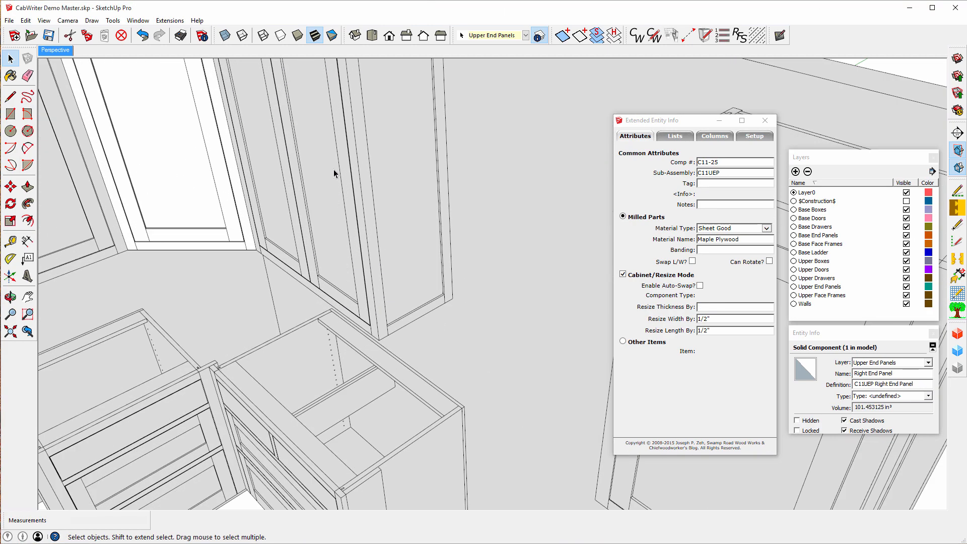
click(376, 334)
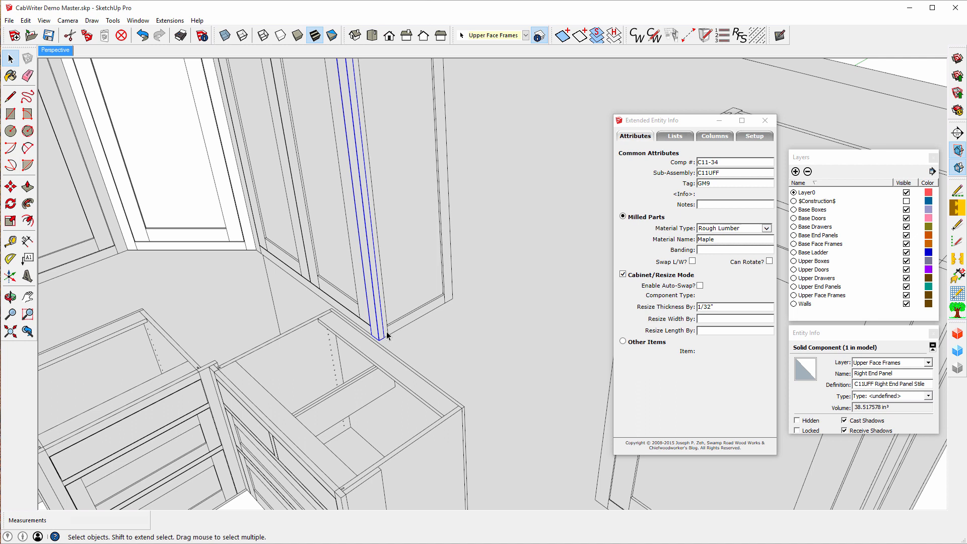
click(382, 334)
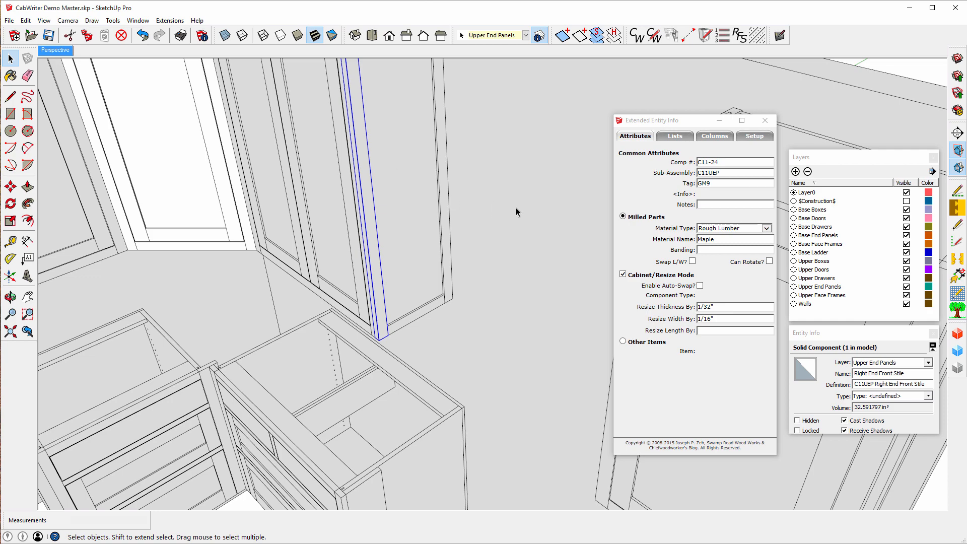
Hide the Walls layer and select all the remaining cabinet components in the kitchen model
scroll(515, 207, down, 10)
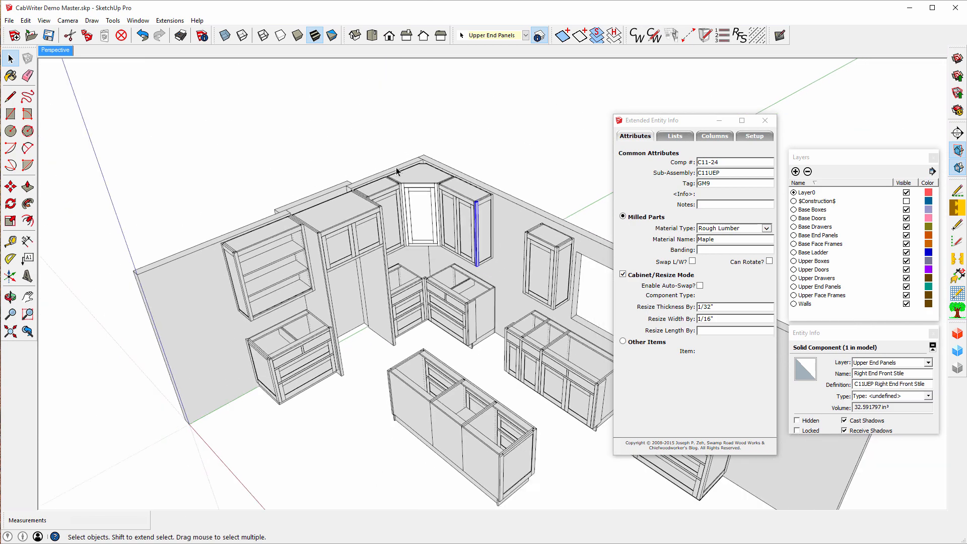
scroll(397, 171, down, 2)
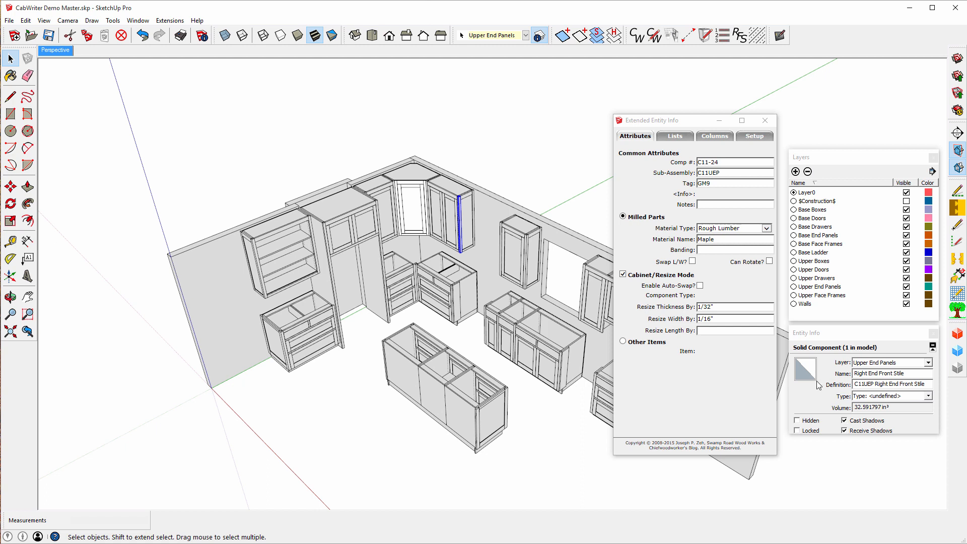
click(907, 304)
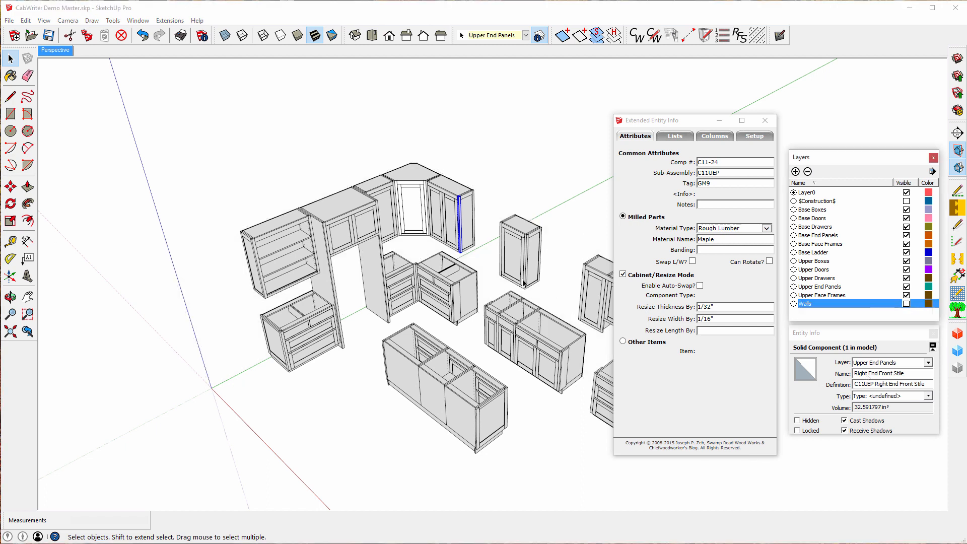
click(26, 20)
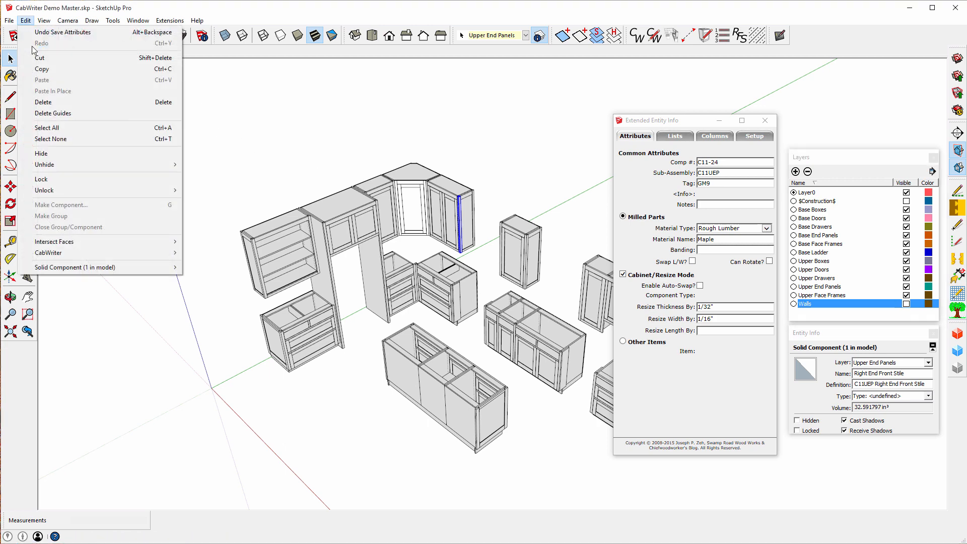
click(55, 128)
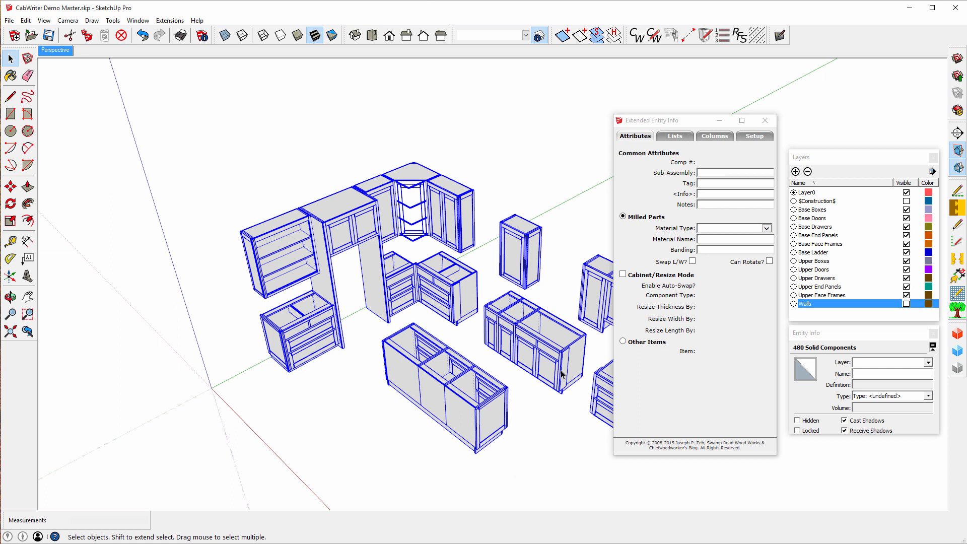
Export the selected cabinet components to CutList Plus fx
click(10, 21)
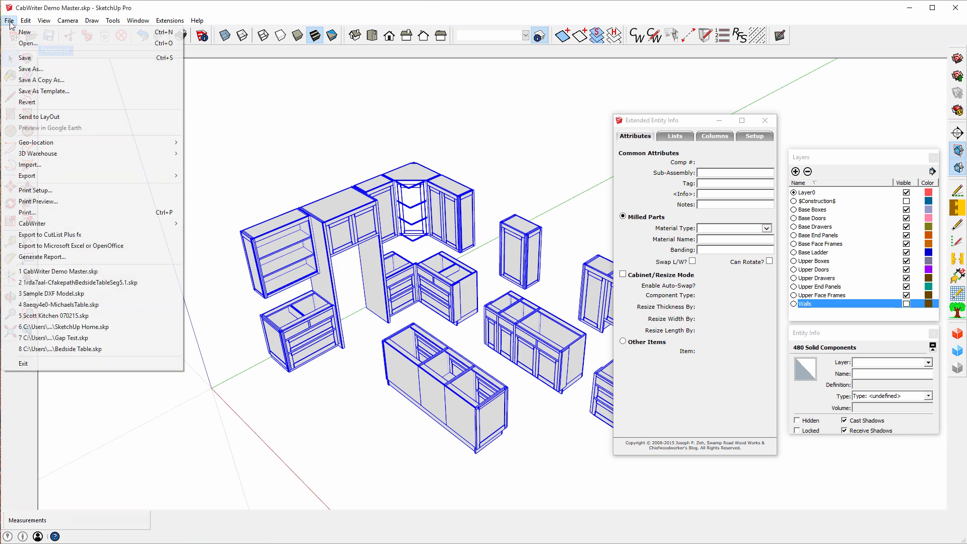
click(75, 236)
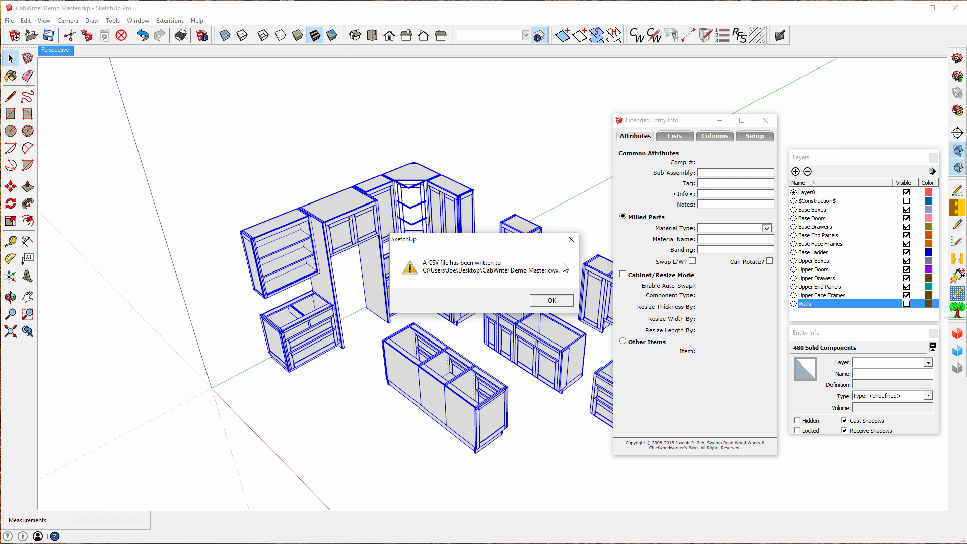
click(552, 301)
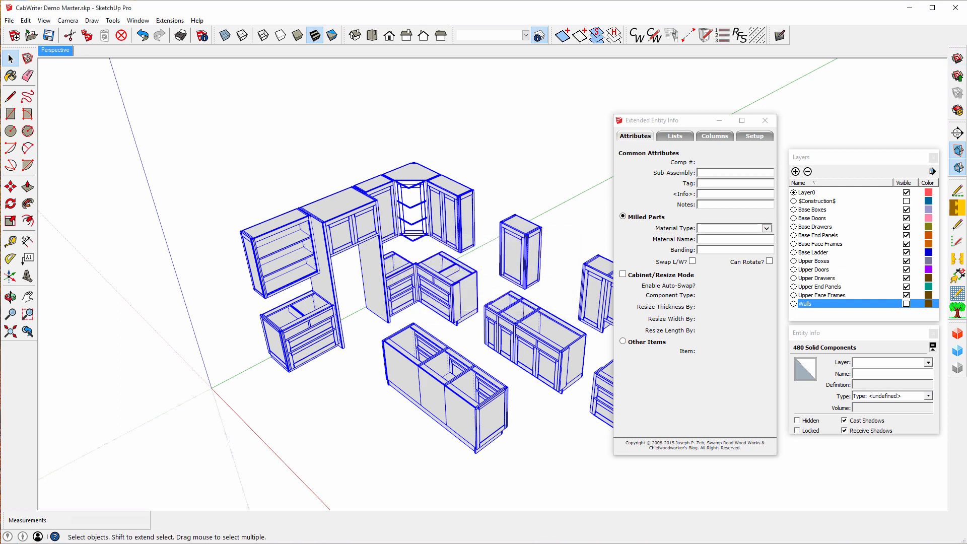
Open CabWriter Demo Master.cwx from the Desktop folder in CutList Plus fx and select the C1LEP Left End Front Stile part
key(alt+Tab)
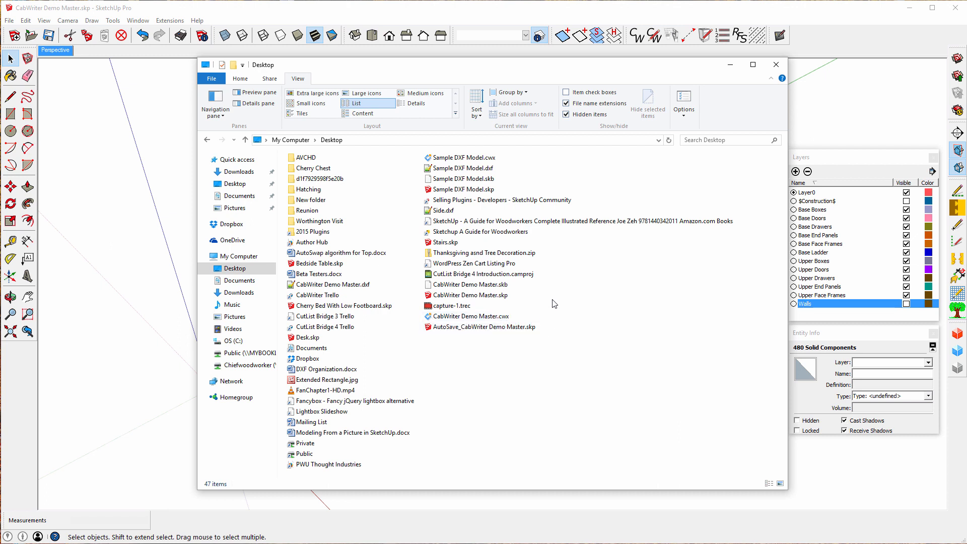
double_click(446, 318)
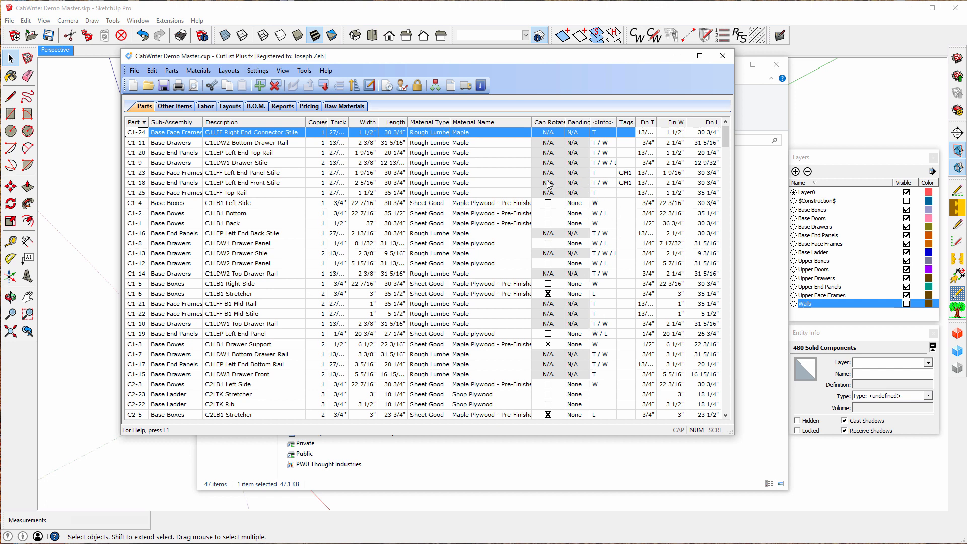
click(517, 183)
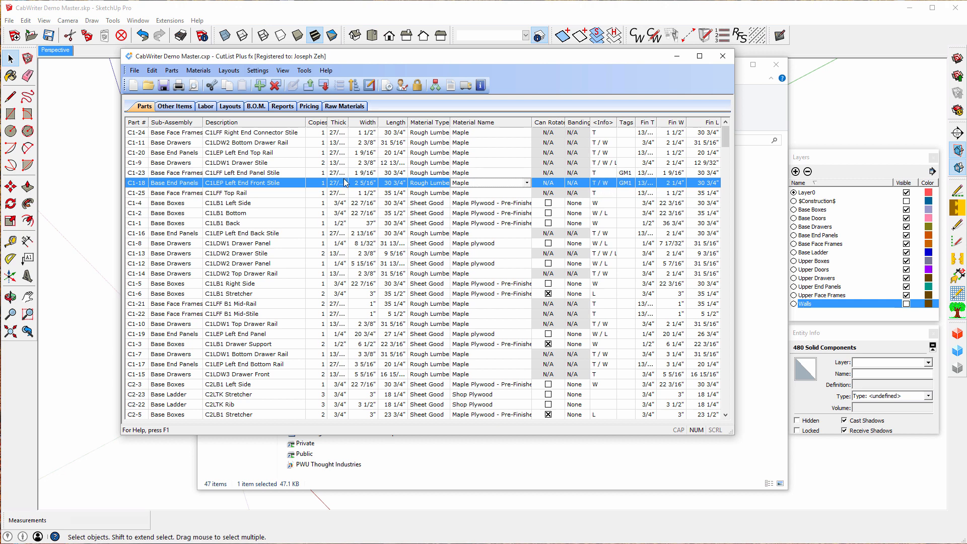
Widen the Thick and Fin T columns and enlarge the CutList Plus fx window so all part columns fit
double_click(348, 122)
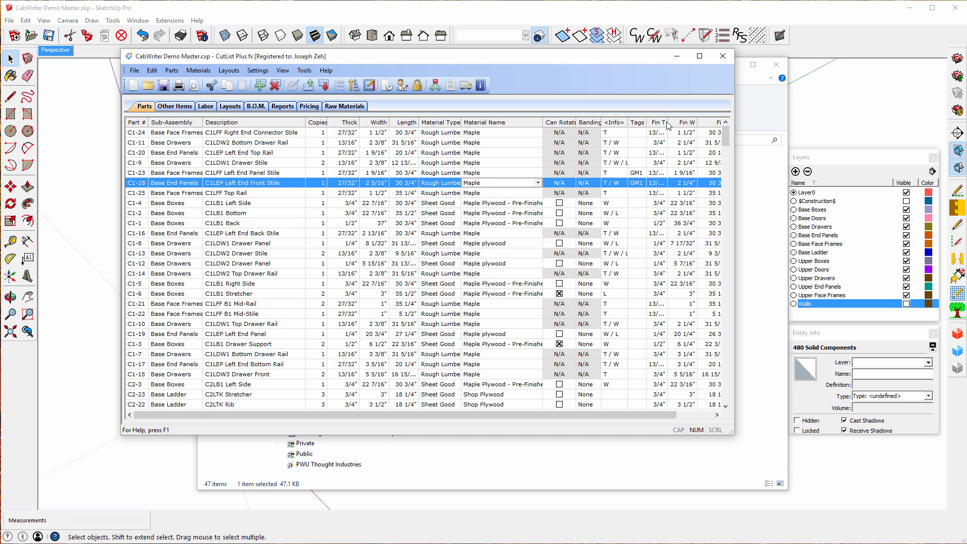
drag(668, 122, 674, 122)
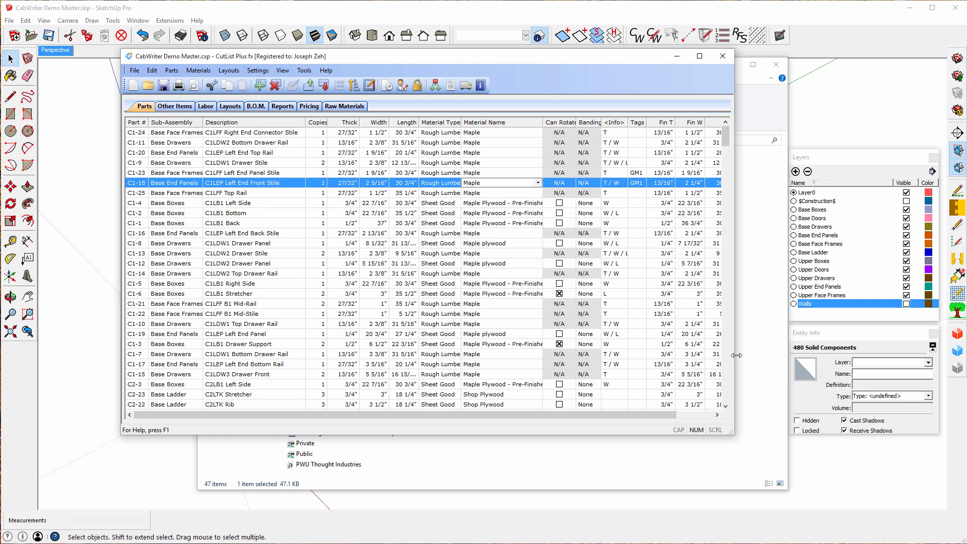
drag(736, 355, 817, 360)
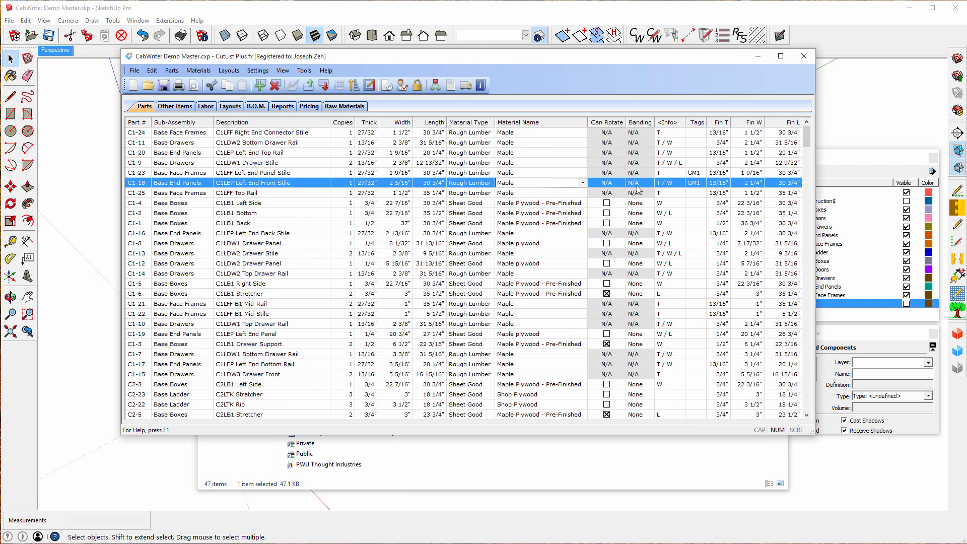
Sort the parts list by tag in descending order and view the glue-mate tagged parts at its start
click(696, 125)
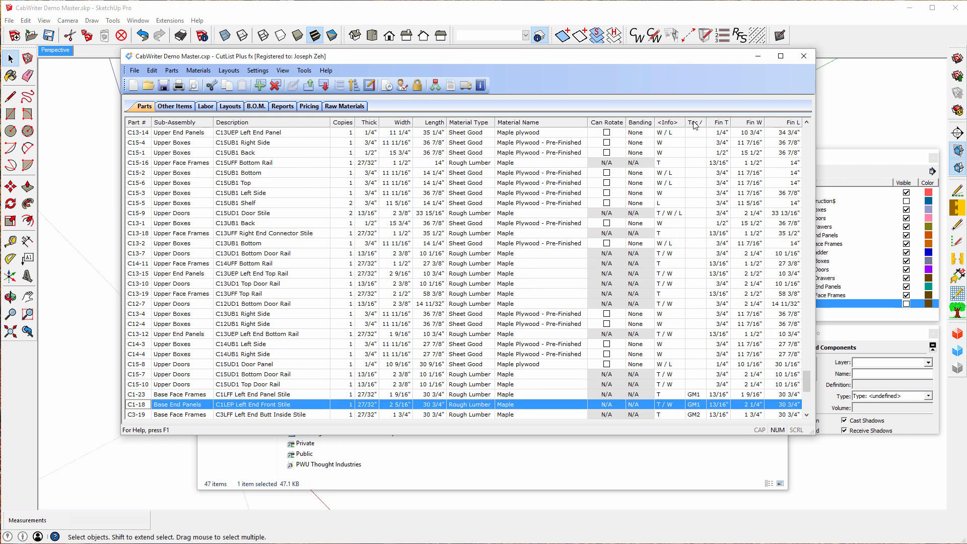
click(694, 125)
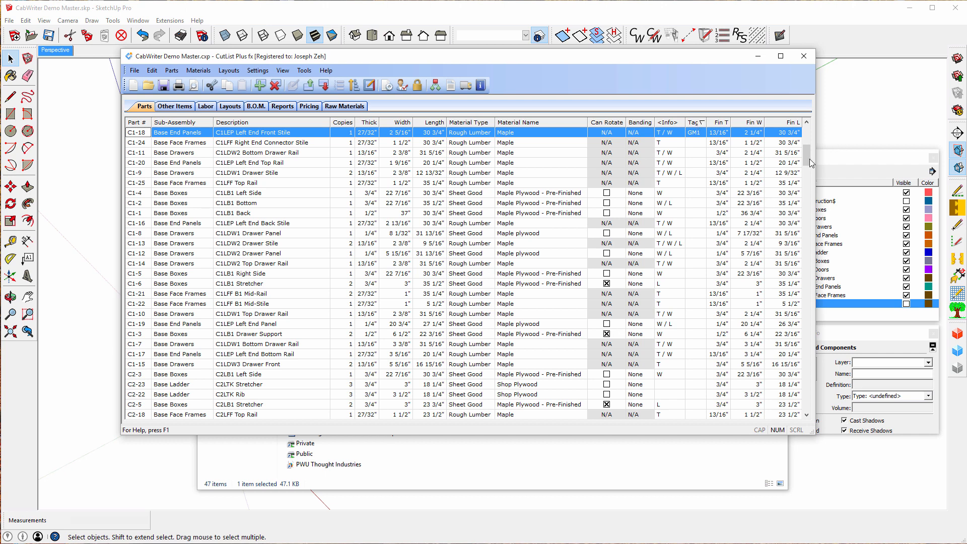
drag(809, 162, 807, 130)
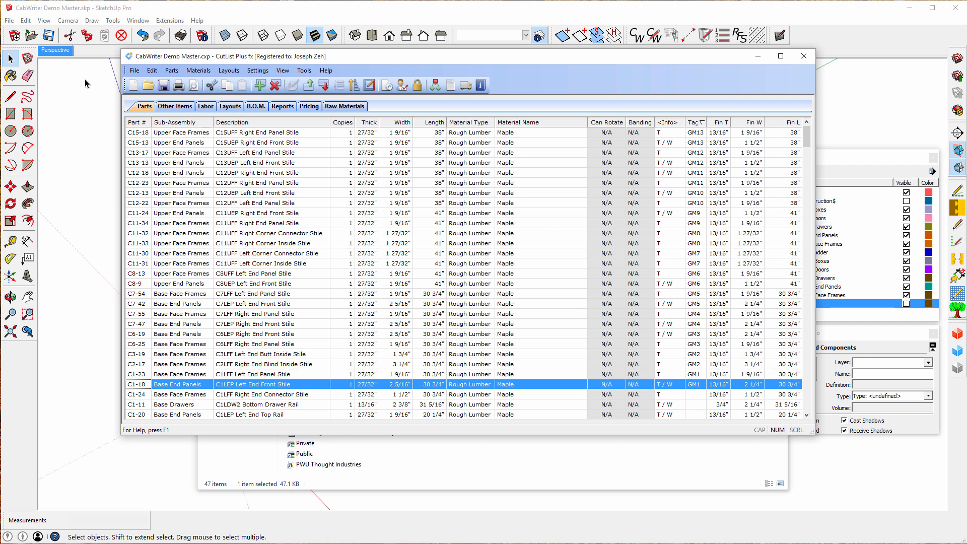
Sort the parts list by part number, sub-assembly, material name, material type and description, ending with part number order
click(136, 124)
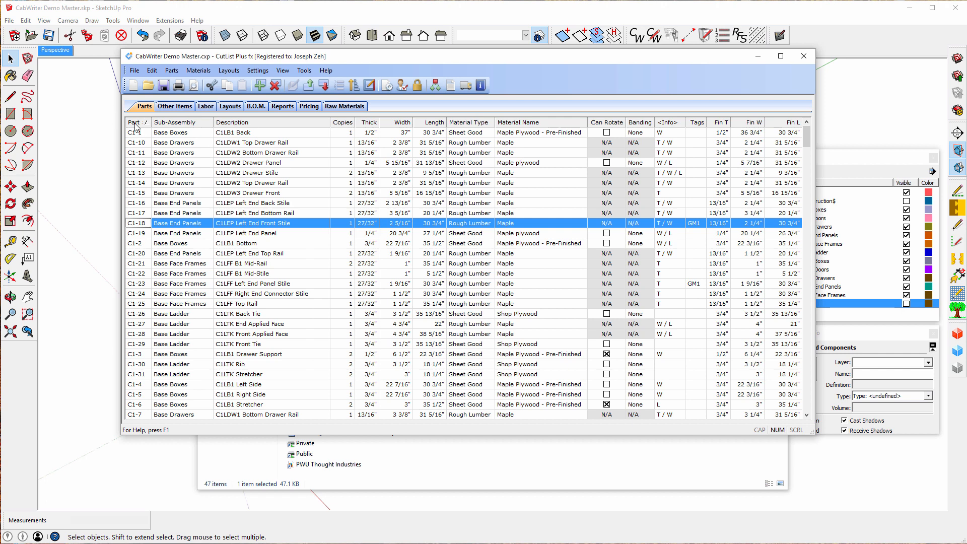
click(178, 123)
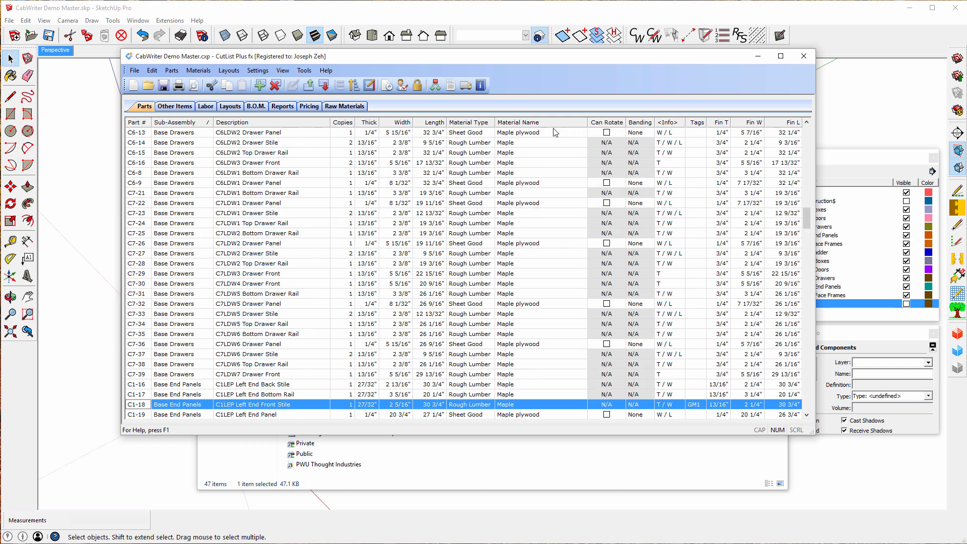
click(523, 124)
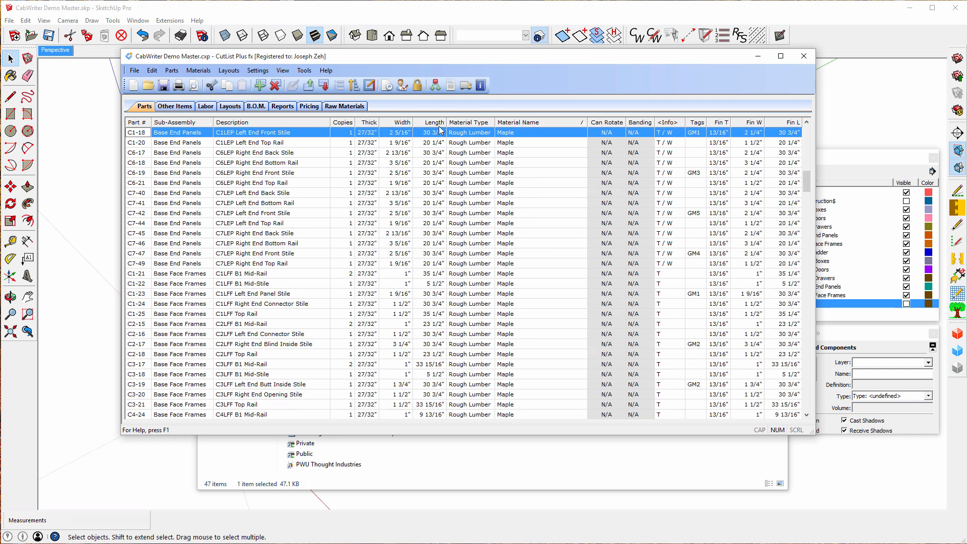
click(458, 124)
click(260, 124)
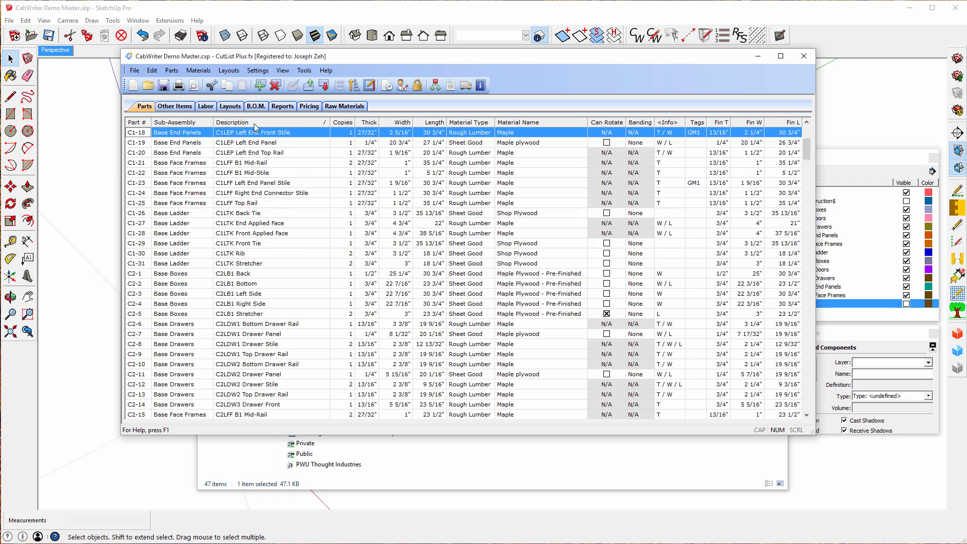
click(186, 124)
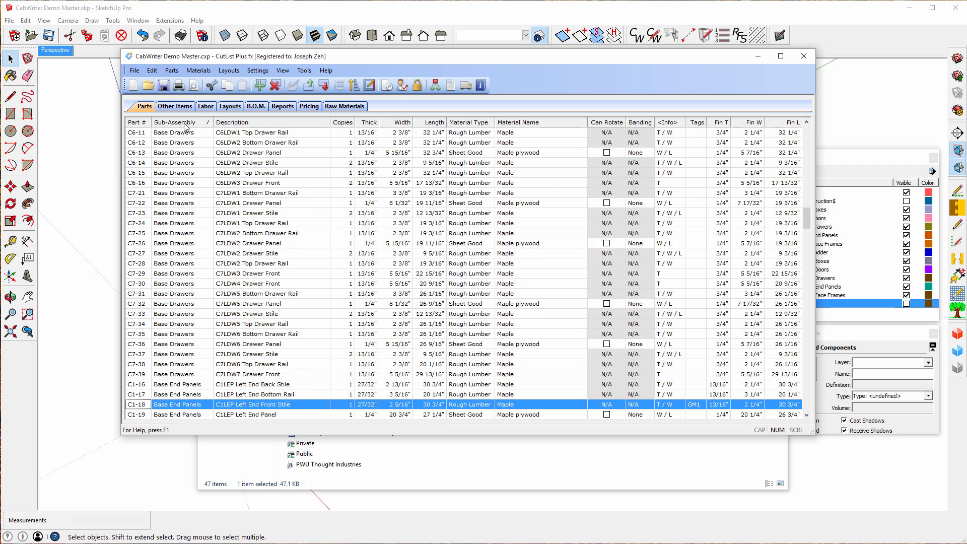
click(139, 126)
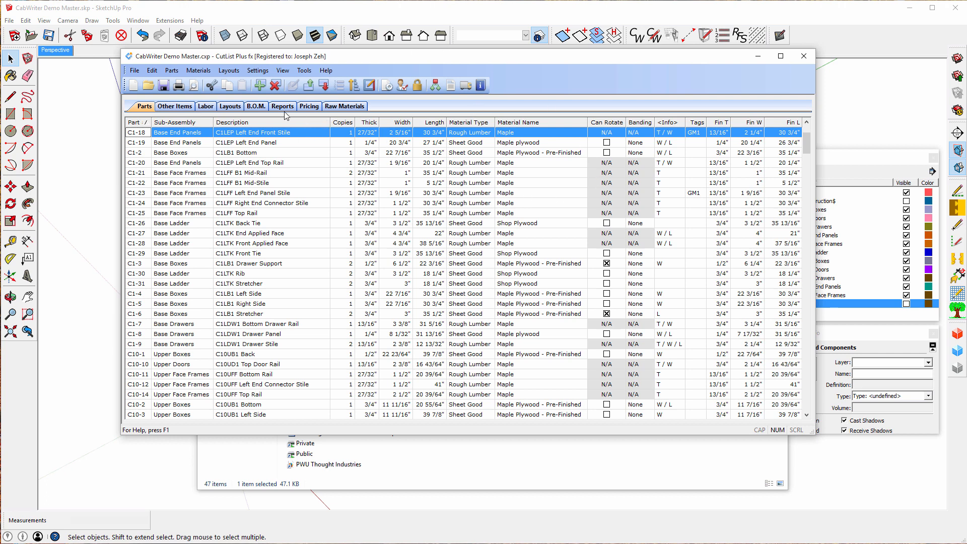
Review the sheet layouts for 3/4" Maple plywood and 3/4" Maple Plywood - Pre-Finished, including the latter's diagram thumbnails
click(230, 106)
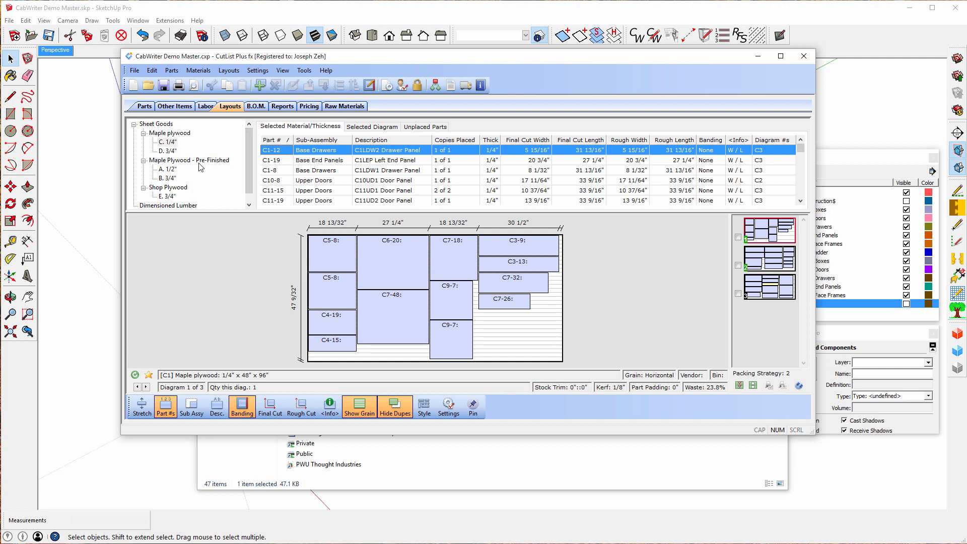
click(169, 151)
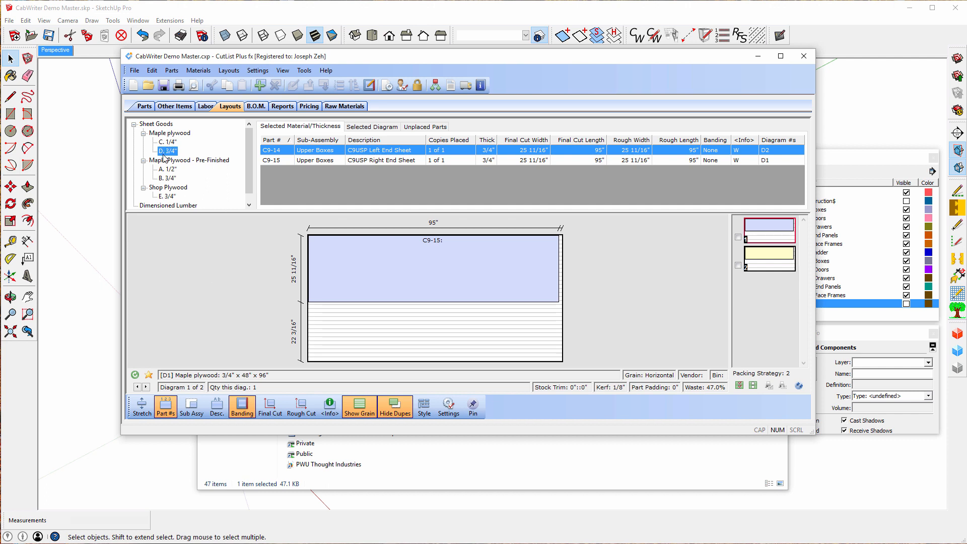
click(171, 183)
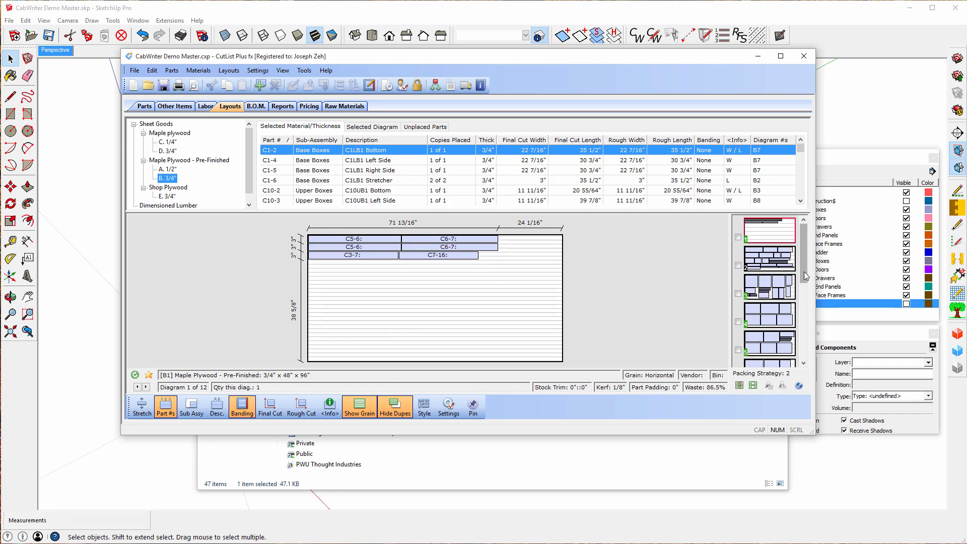
mouse_move(803, 269)
mouse_down()
mouse_move(804, 361)
mouse_move(807, 263)
mouse_up()
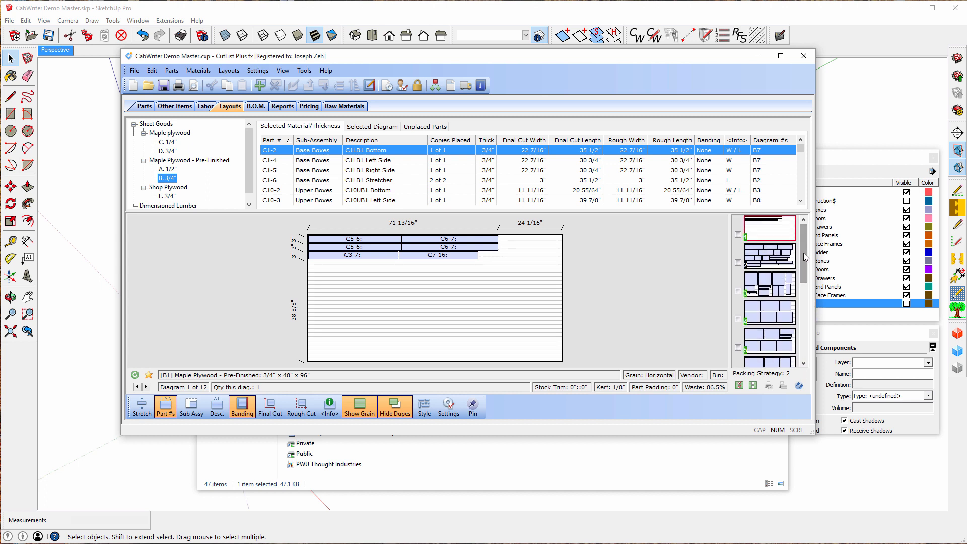